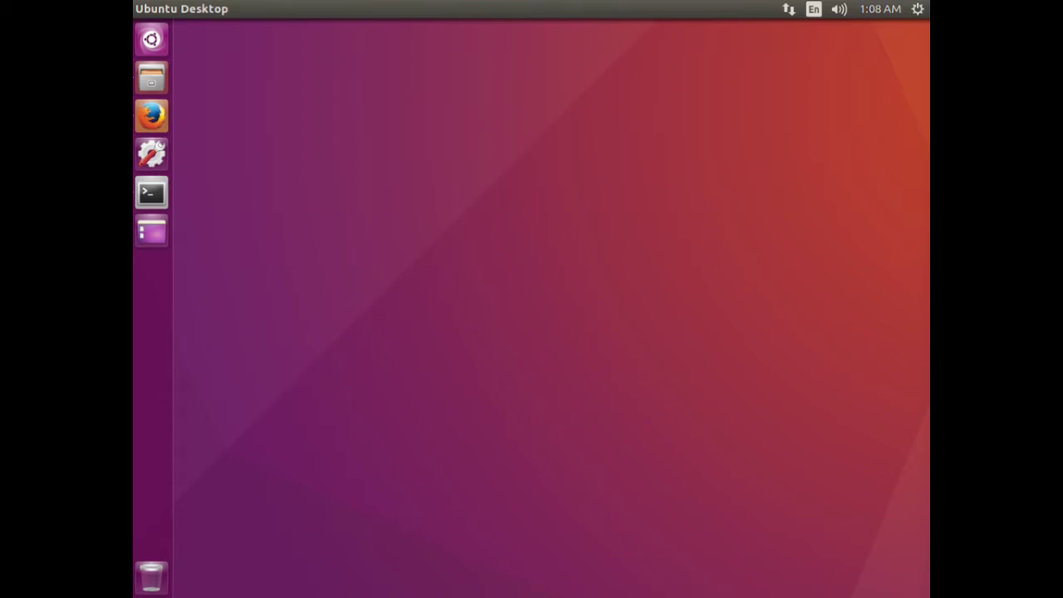
Open Firefox on the NetAcad Packet Tracer page and look over the Packet Tracer 101 course mention.
{"action": "left_click", "coordinate": [151, 116]}
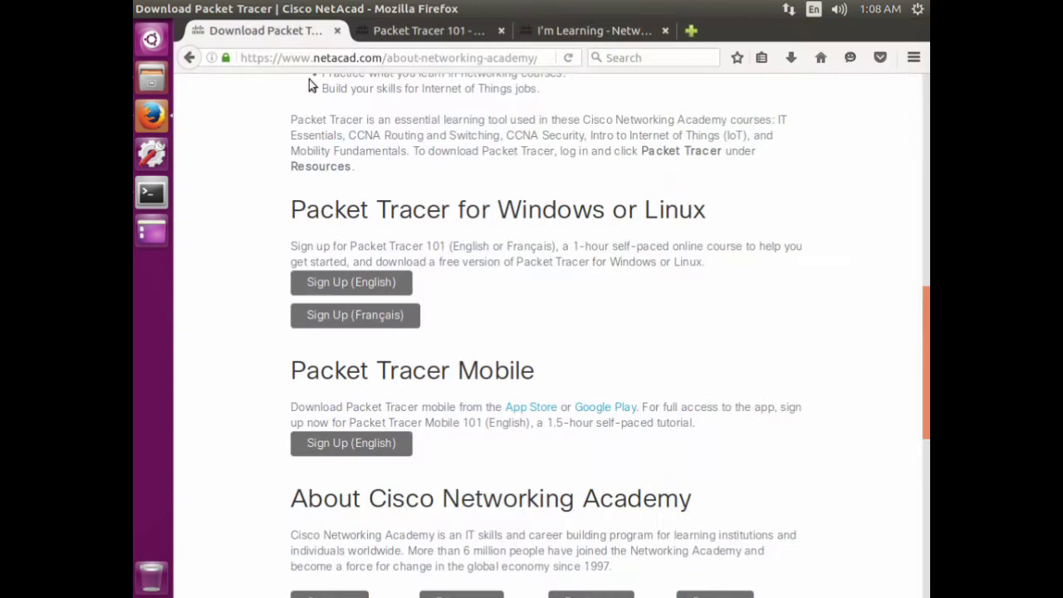
{"action": "scroll", "coordinate": [513, 207], "scroll_direction": "up", "scroll_amount": 5}
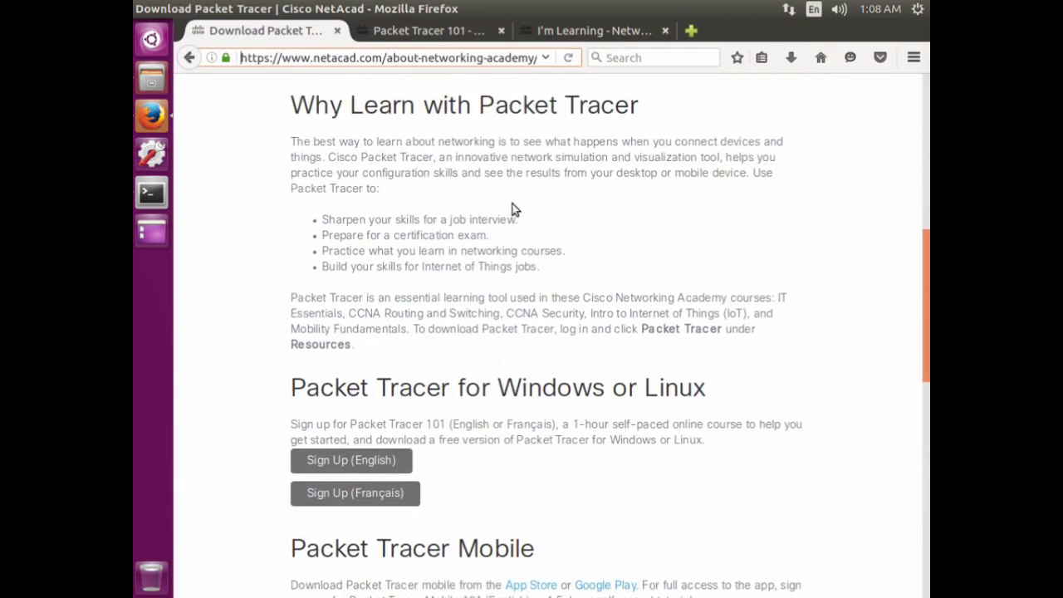
{"action": "scroll", "coordinate": [511, 209], "scroll_direction": "up", "scroll_amount": 3}
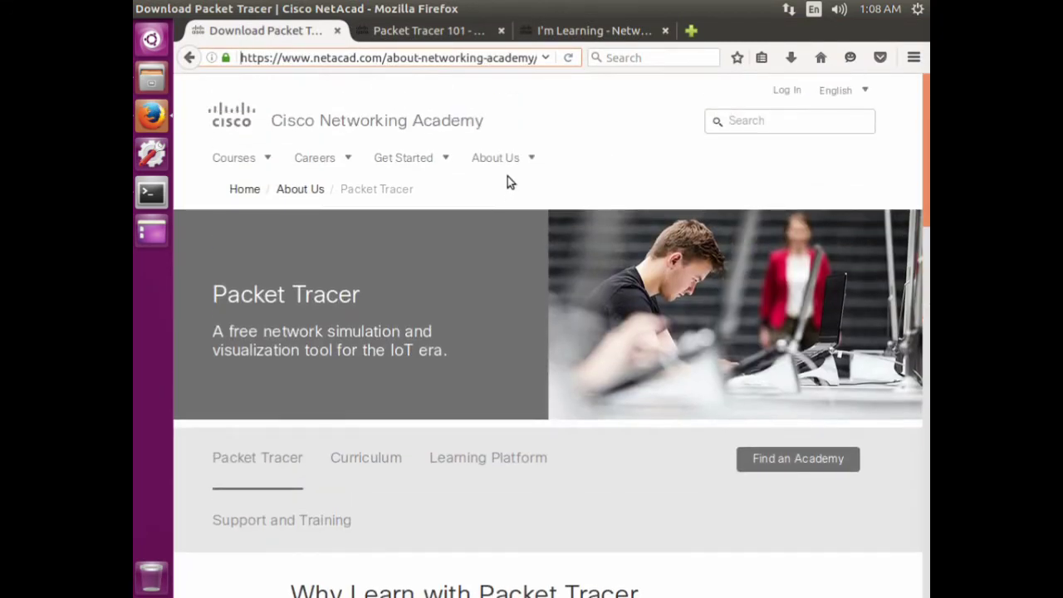
{"action": "mouse_move", "coordinate": [508, 161]}
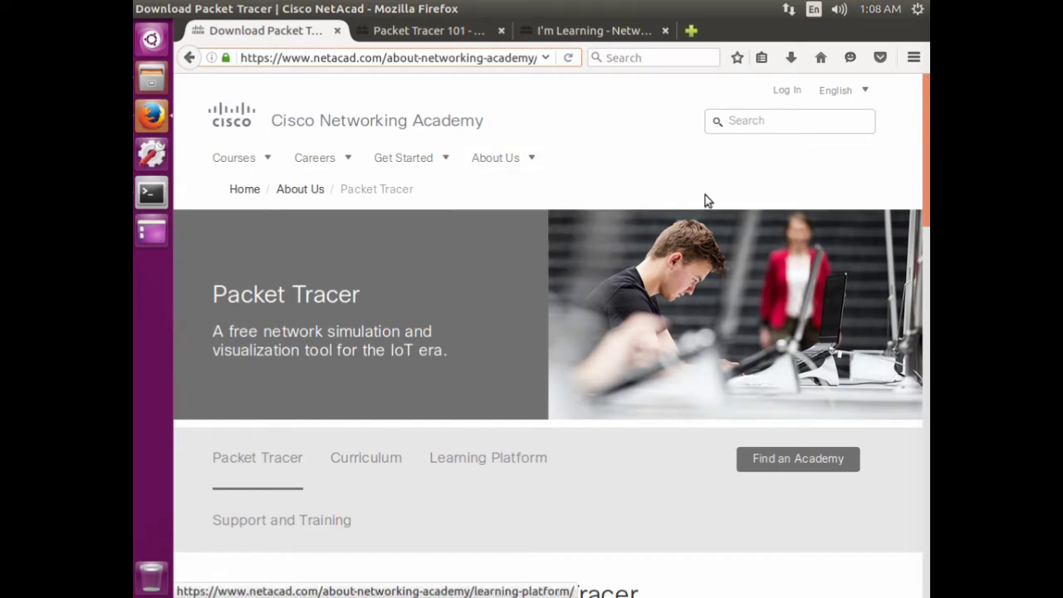
{"action": "scroll", "coordinate": [604, 408], "scroll_direction": "down", "scroll_amount": 8}
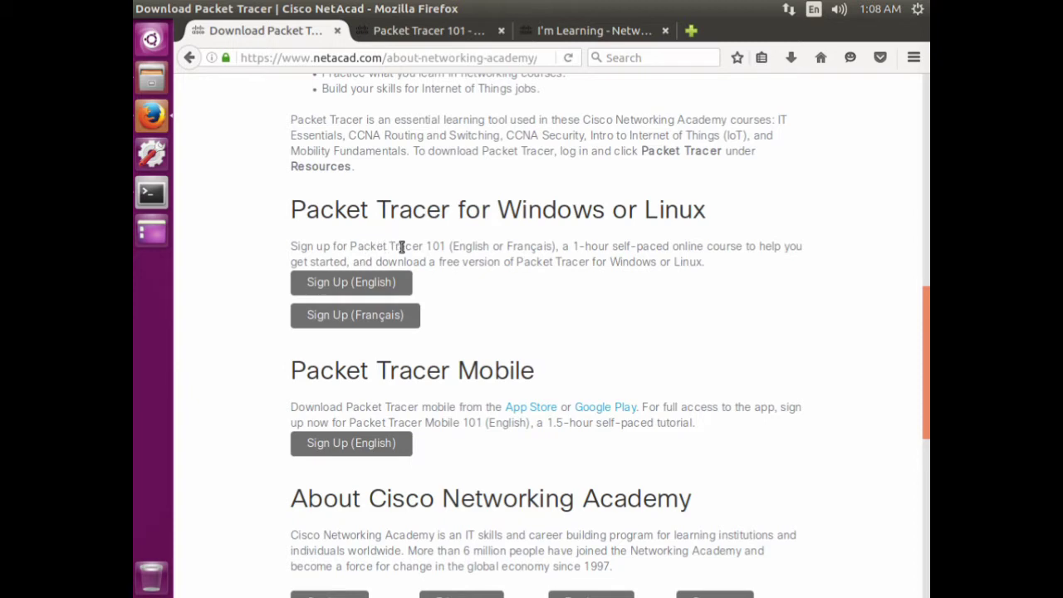
{"action": "left_click_drag", "start_coordinate": [412, 247], "coordinate": [508, 247]}
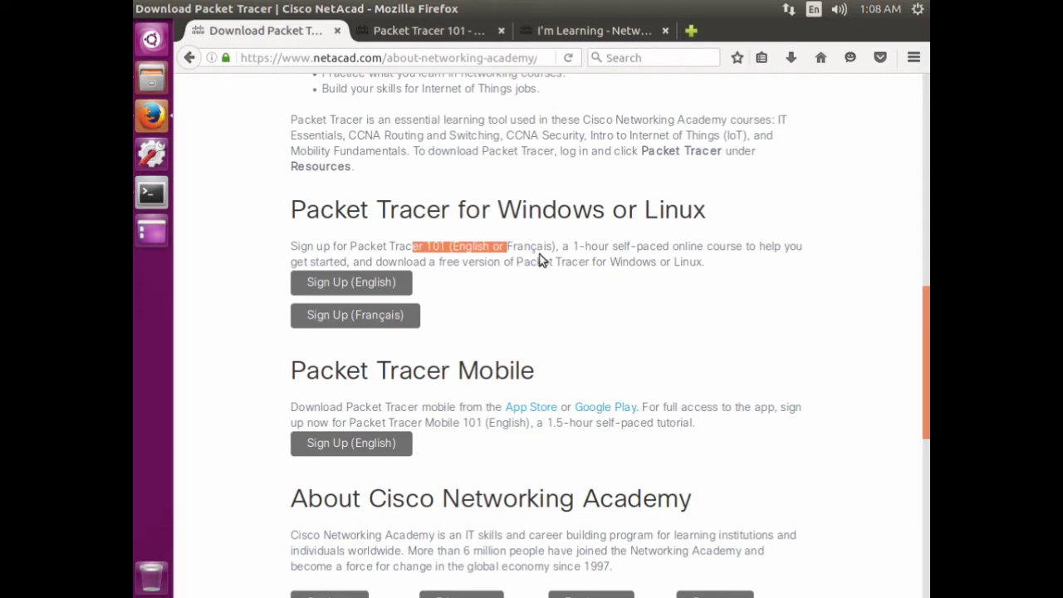
{"action": "left_click", "coordinate": [387, 244]}
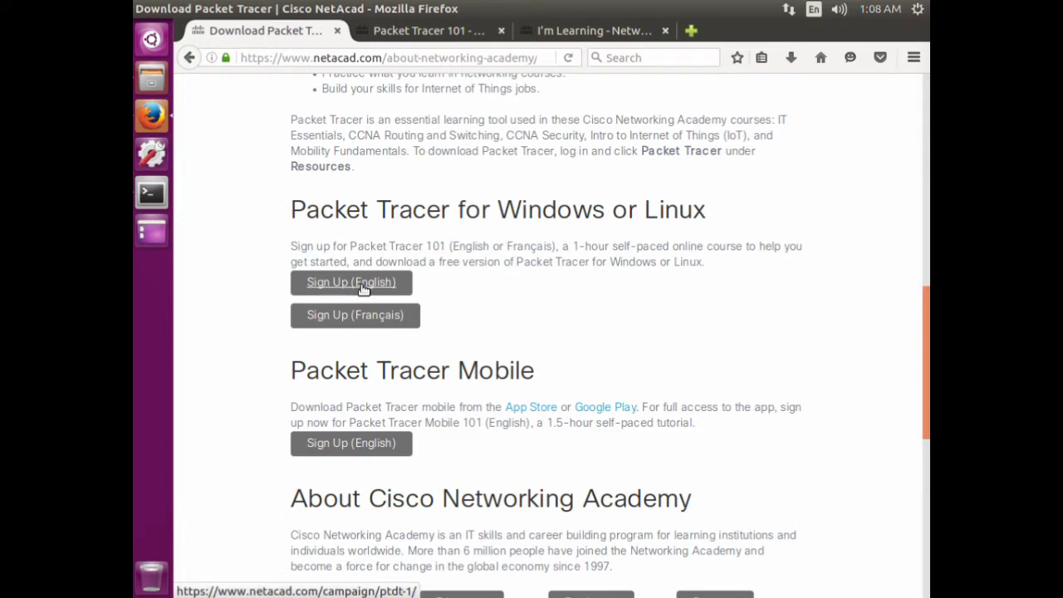
Bring up the Packet Tracer 101 Sign Up form, then switch to the My NetAcad learning dashboard.
{"action": "left_click", "coordinate": [397, 38]}
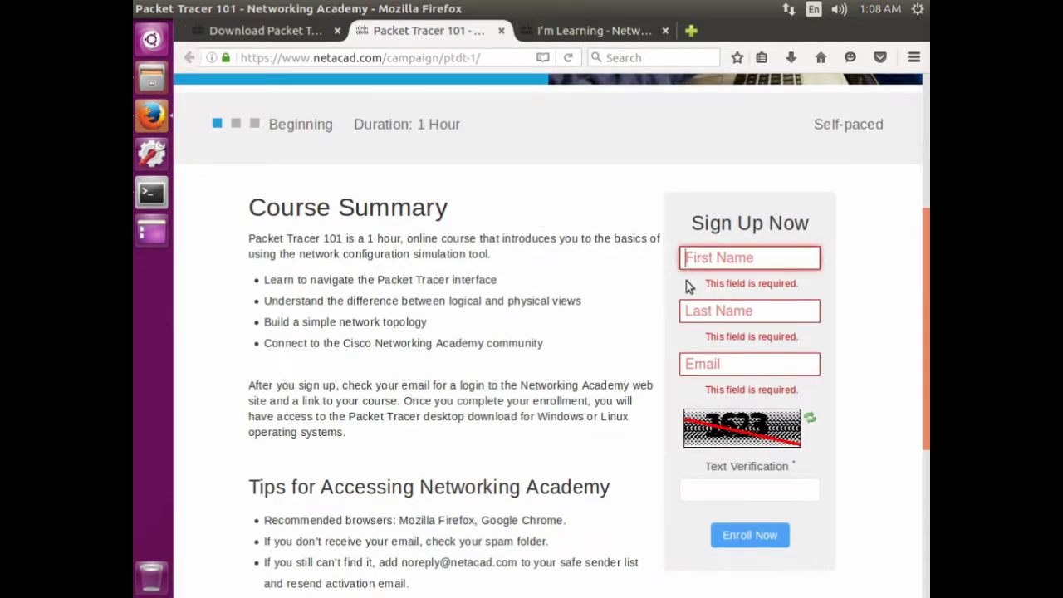
{"action": "left_click", "coordinate": [853, 319]}
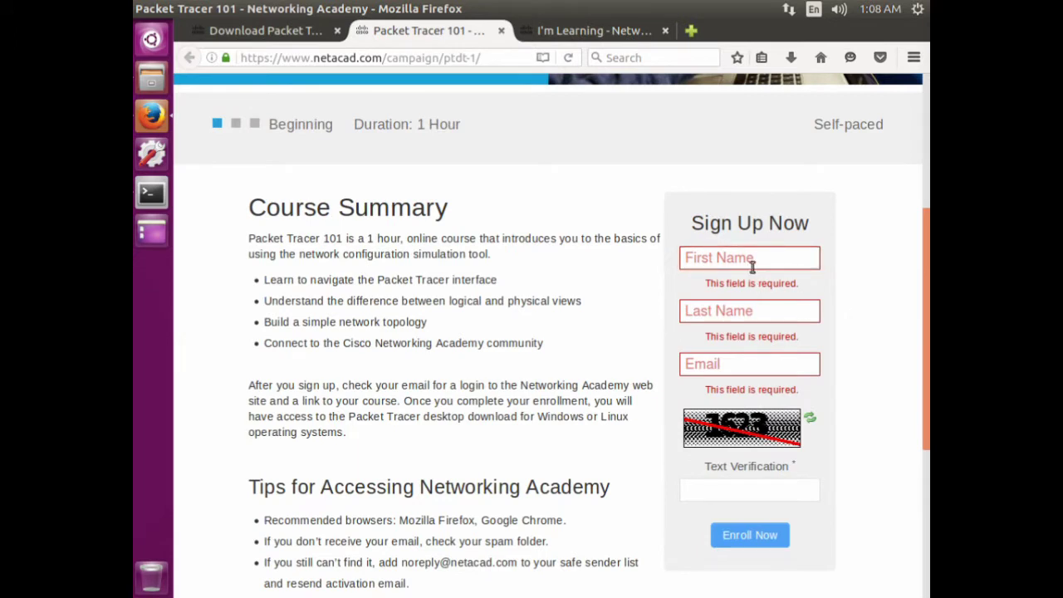
{"action": "left_click", "coordinate": [749, 372]}
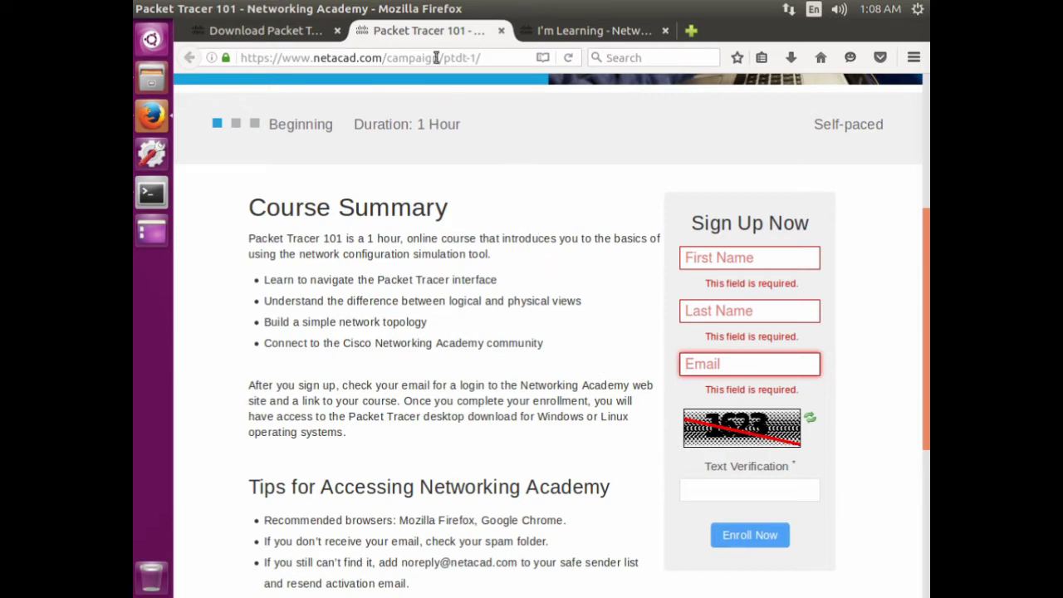
{"action": "left_click", "coordinate": [612, 29]}
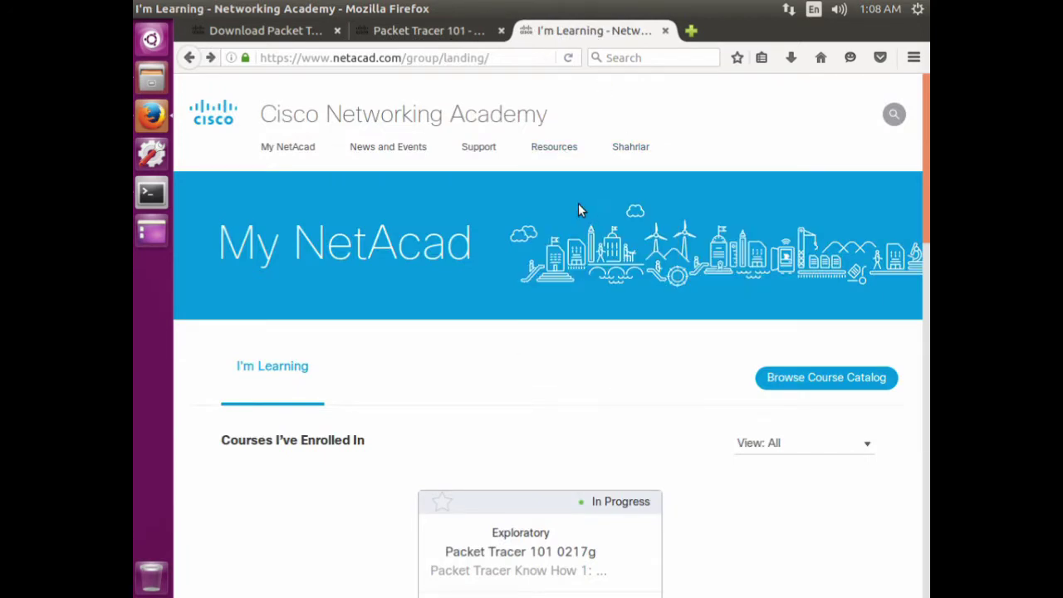
From Resources > Download Packet Tracer, save the Linux 64-bit 7.0 archive PacketTracer70_64bit_linux.tar.gz to disk.
{"action": "mouse_move", "coordinate": [547, 152]}
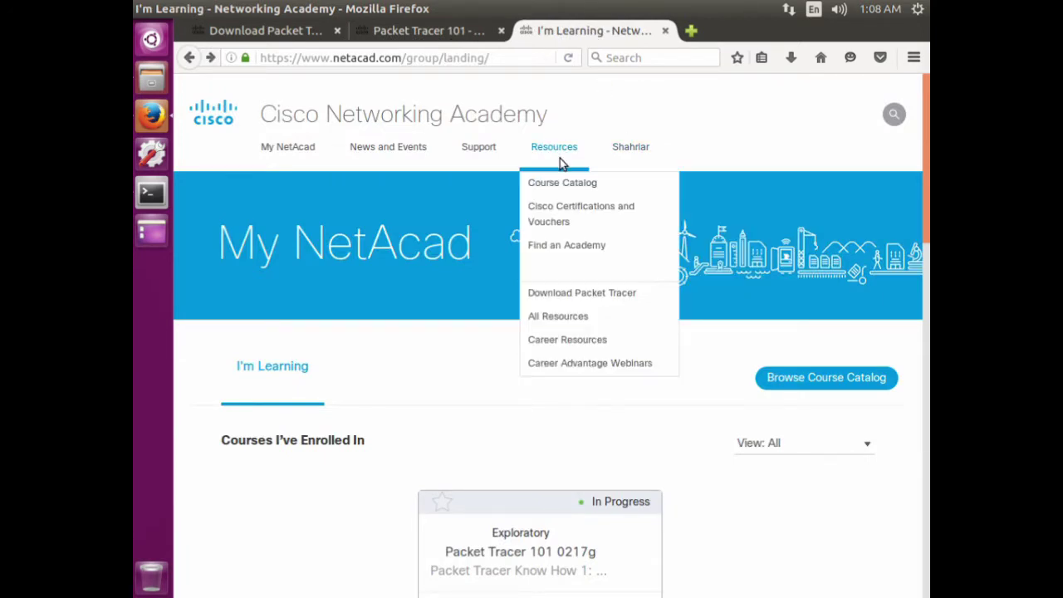
{"action": "left_click", "coordinate": [603, 301]}
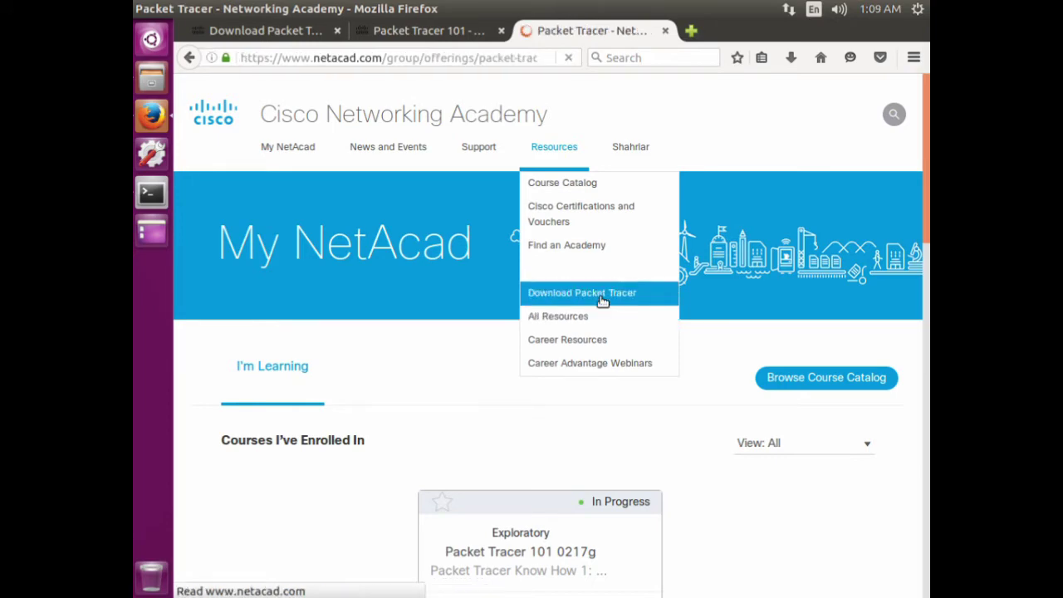
{"action": "scroll", "coordinate": [690, 402], "scroll_direction": "down", "scroll_amount": 3}
{"action": "scroll", "coordinate": [690, 402], "scroll_direction": "down", "scroll_amount": 1}
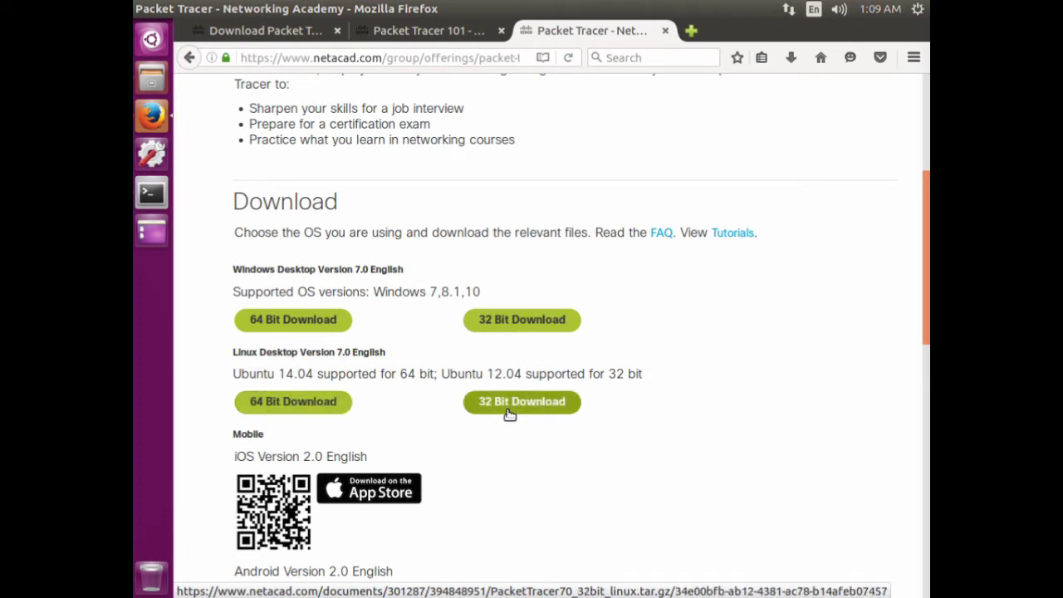
{"action": "left_click", "coordinate": [276, 413]}
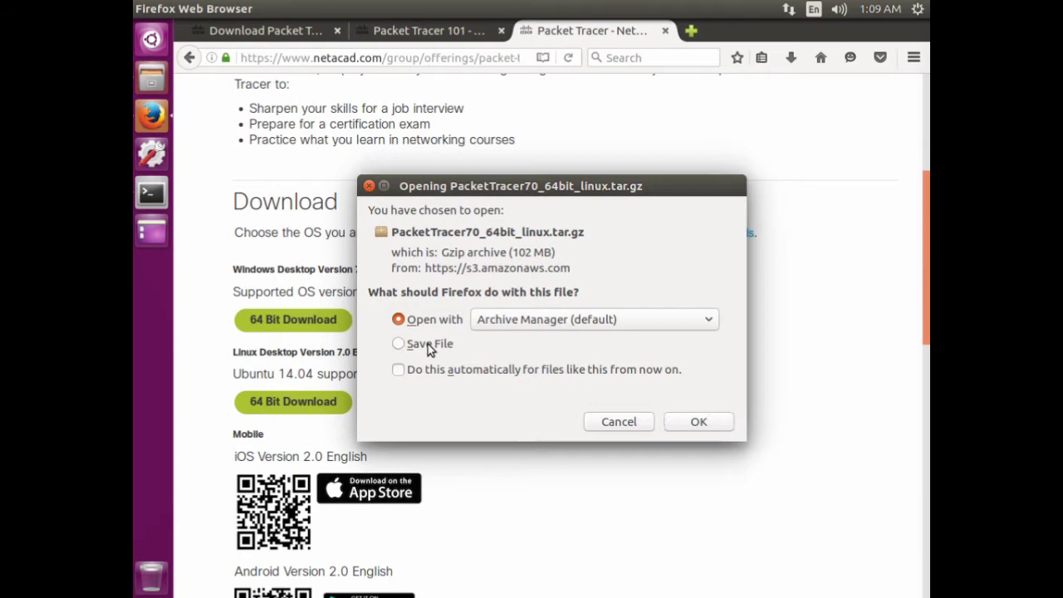
{"action": "left_click", "coordinate": [427, 345]}
{"action": "left_click", "coordinate": [621, 423]}
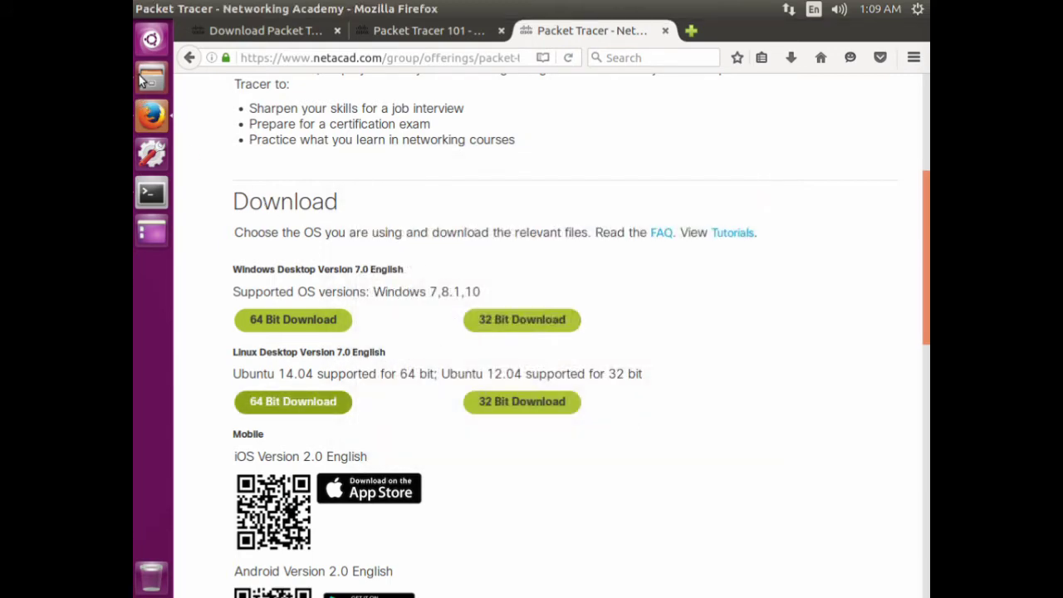
In Downloads, extract the Packet Tracer tar.gz archive with Extract Here.
{"action": "left_click", "coordinate": [151, 77]}
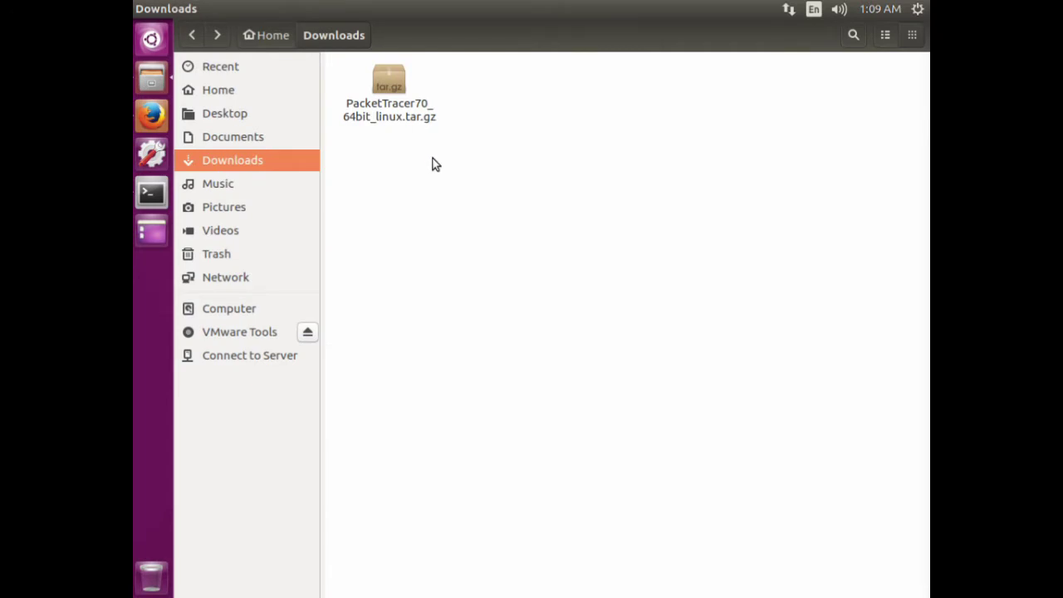
{"action": "left_click_drag", "start_coordinate": [458, 157], "coordinate": [403, 130]}
{"action": "right_click", "coordinate": [404, 111]}
{"action": "left_click", "coordinate": [481, 316]}
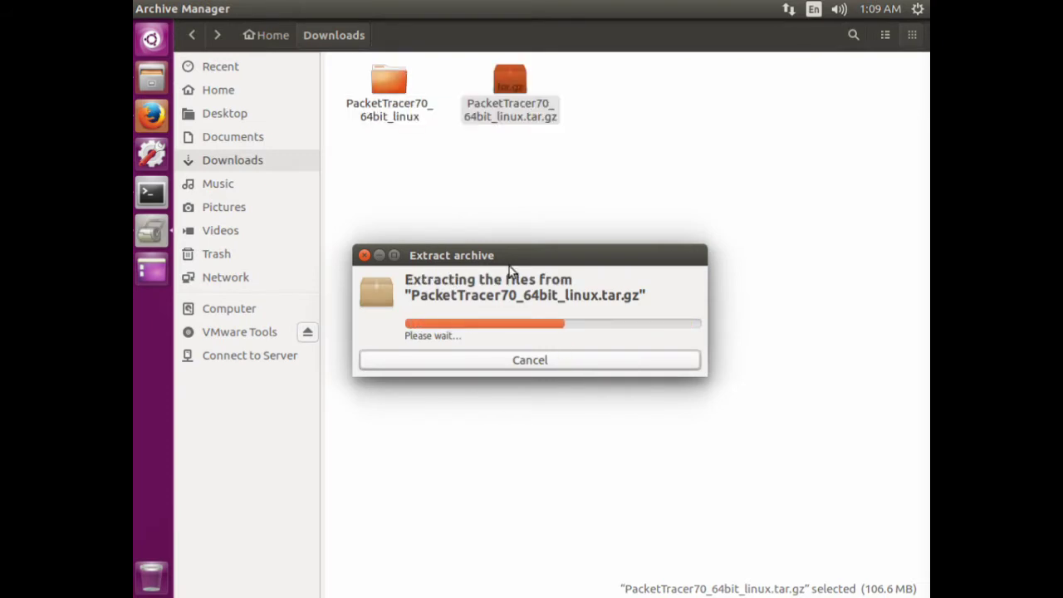
{"action": "left_click_drag", "start_coordinate": [516, 257], "coordinate": [680, 237]}
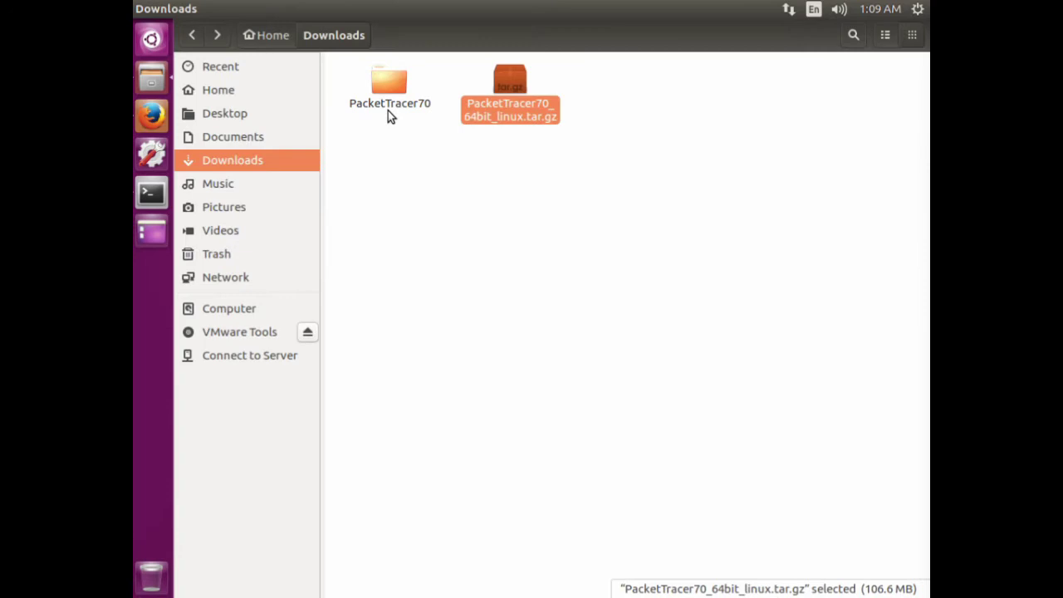
Enter the extracted PacketTracer70 folder and open a terminal inside it.
{"action": "left_click", "coordinate": [386, 104]}
{"action": "double_click", "coordinate": [386, 102]}
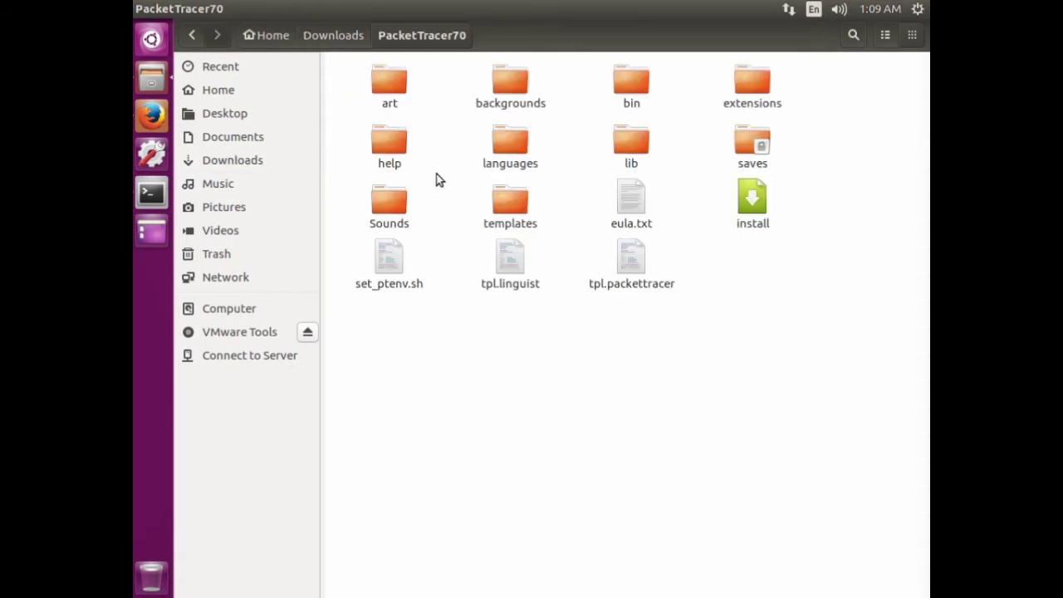
{"action": "left_click", "coordinate": [356, 42]}
{"action": "double_click", "coordinate": [385, 102]}
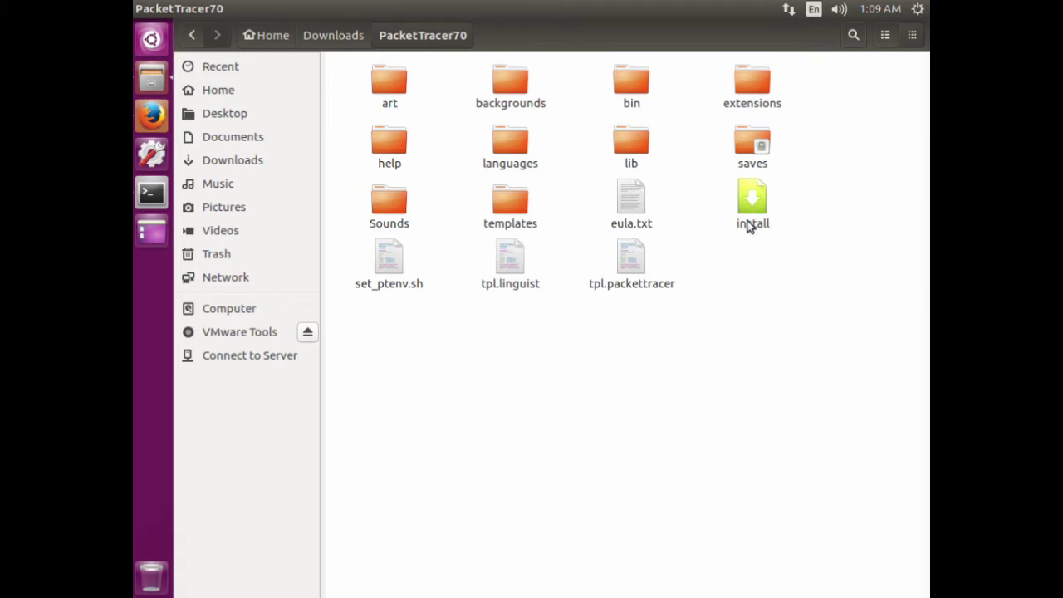
{"action": "right_click", "coordinate": [763, 323]}
{"action": "left_click", "coordinate": [669, 372]}
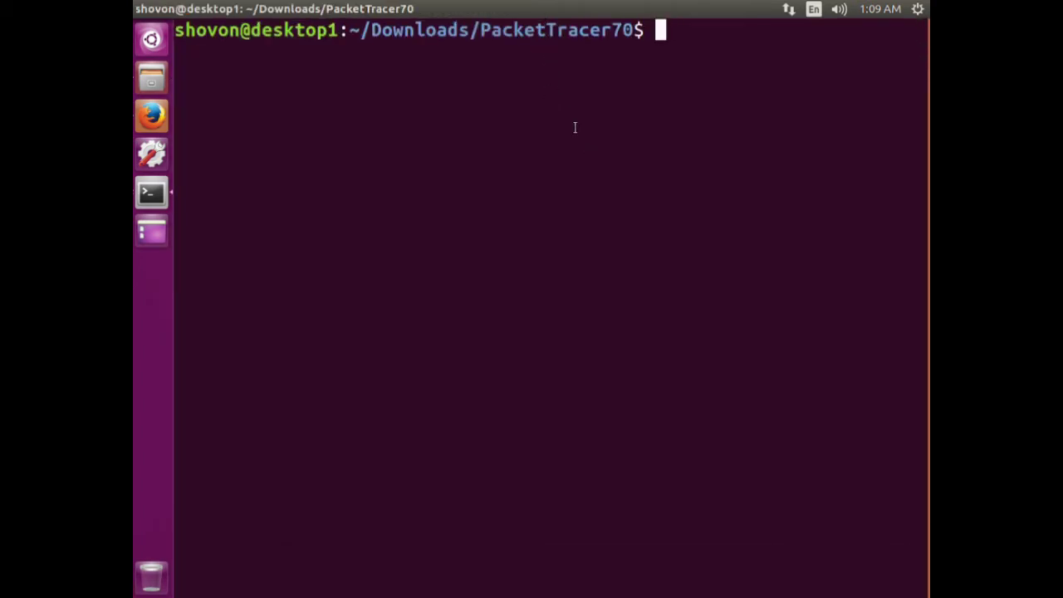
Run ./install to start the installer, bringing up the licence agreement at 6%.
{"action": "type", "text": "./install"}
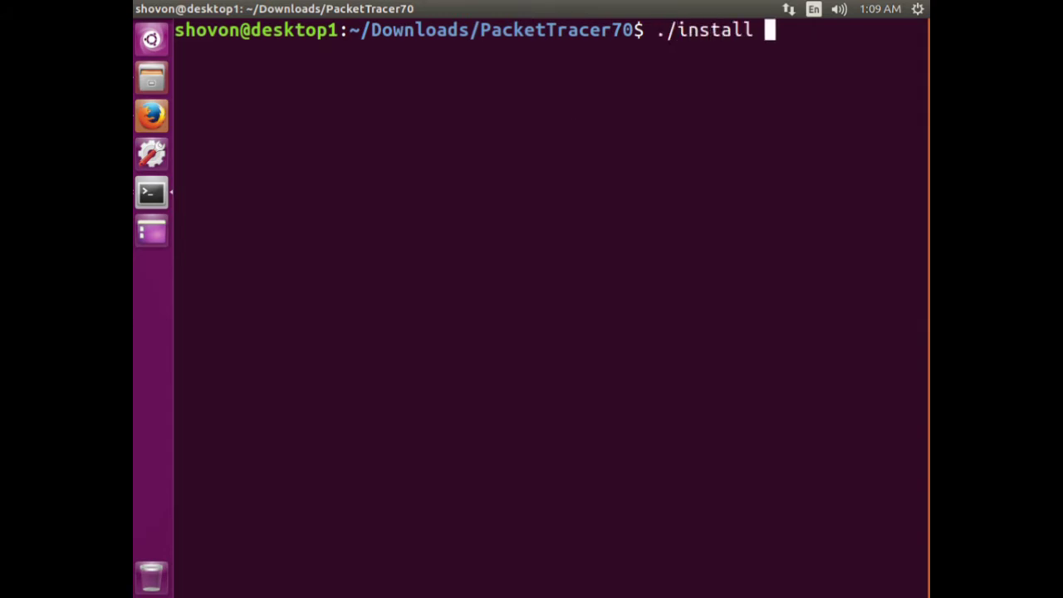
{"action": "key", "text": "Return"}
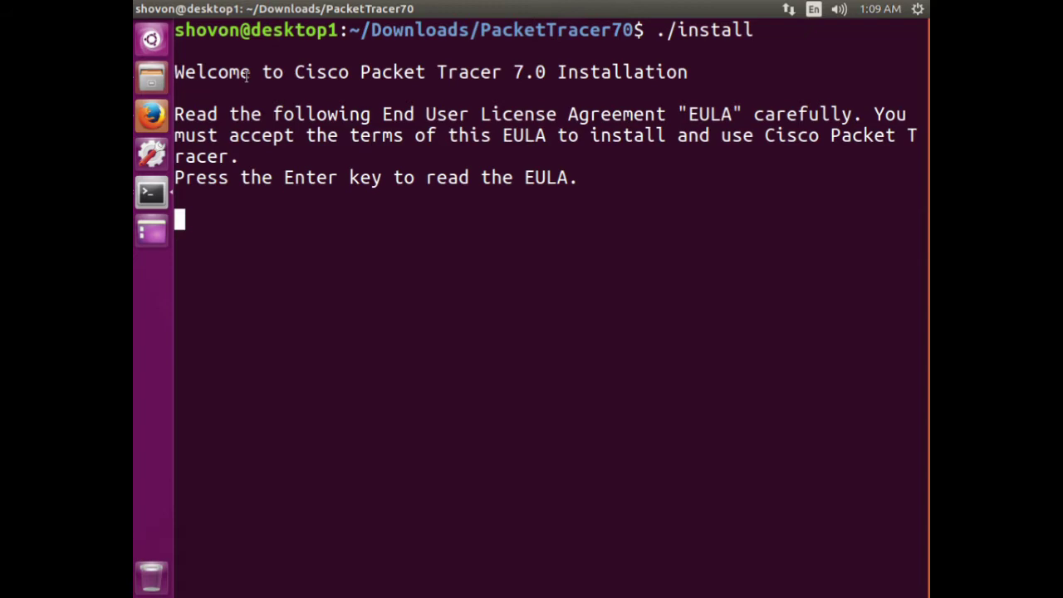
{"action": "left_click_drag", "start_coordinate": [291, 174], "coordinate": [424, 190]}
{"action": "left_click", "coordinate": [508, 230]}
Page through the EULA with Enter until the (Y)es/(N)o acceptance prompt appears.
{"action": "key", "text": "Return"}
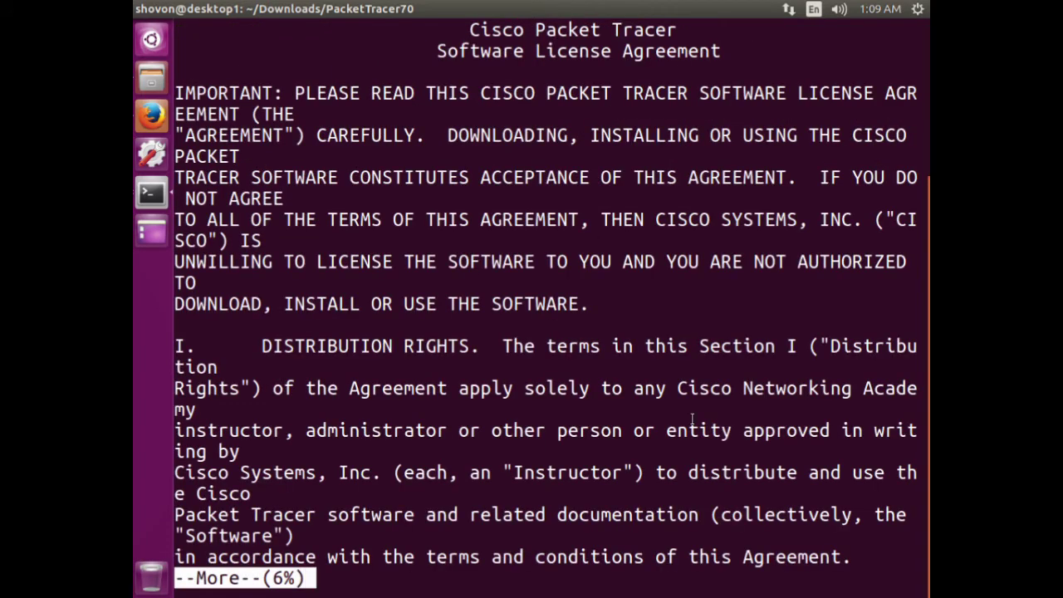
{"action": "key", "text": "Return"}
{"action": "key", "text": "Return"}
{"action": "key", "text": "Return"}
{"action": "key", "text": "Return"}
{"action": "key", "text": "Return"}
{"action": "key", "text": "Return"}
{"action": "key", "text": "Return"}
{"action": "key", "text": "Return"}
{"action": "key", "text": "Return"}
{"action": "key", "text": "Return"}
{"action": "key", "text": "Return"}
{"action": "key", "text": "Return"}
{"action": "key", "text": "Return"}
{"action": "key", "text": "Return"}
{"action": "key", "text": "Return"}
{"action": "key", "text": "Return"}
{"action": "key", "text": "Return"}
{"action": "key", "text": "Return"}
{"action": "key", "text": "Return"}
{"action": "key", "text": "Return"}
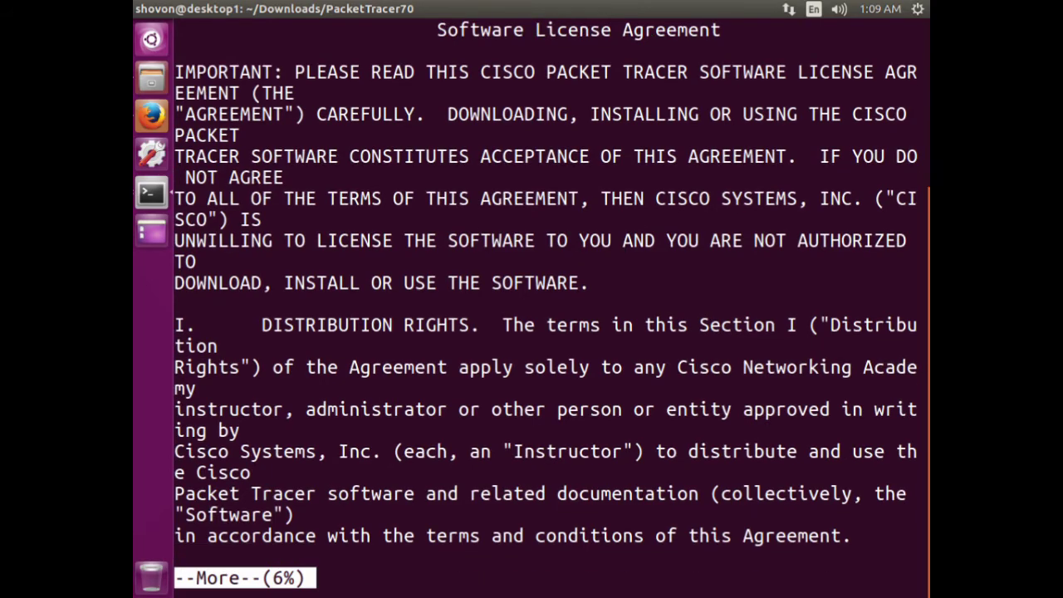
{"action": "key", "text": "Return"}
{"action": "key", "text": "Return"}
{"action": "key", "text": "Return"}
{"action": "key", "text": "Return"}
{"action": "key", "text": "Return"}
{"action": "key", "text": "Return"}
{"action": "key", "text": "Return"}
{"action": "key", "text": "Return"}
{"action": "key", "text": "Return"}
{"action": "key", "text": "Return"}
{"action": "key", "text": "Return"}
{"action": "key", "text": "Return"}
{"action": "key", "text": "Return"}
{"action": "key", "text": "Return"}
{"action": "key", "text": "Return"}
{"action": "key", "text": "Return"}
{"action": "key", "text": "Return"}
{"action": "key", "text": "Return"}
{"action": "key", "text": "Return"}
{"action": "key", "text": "Return"}
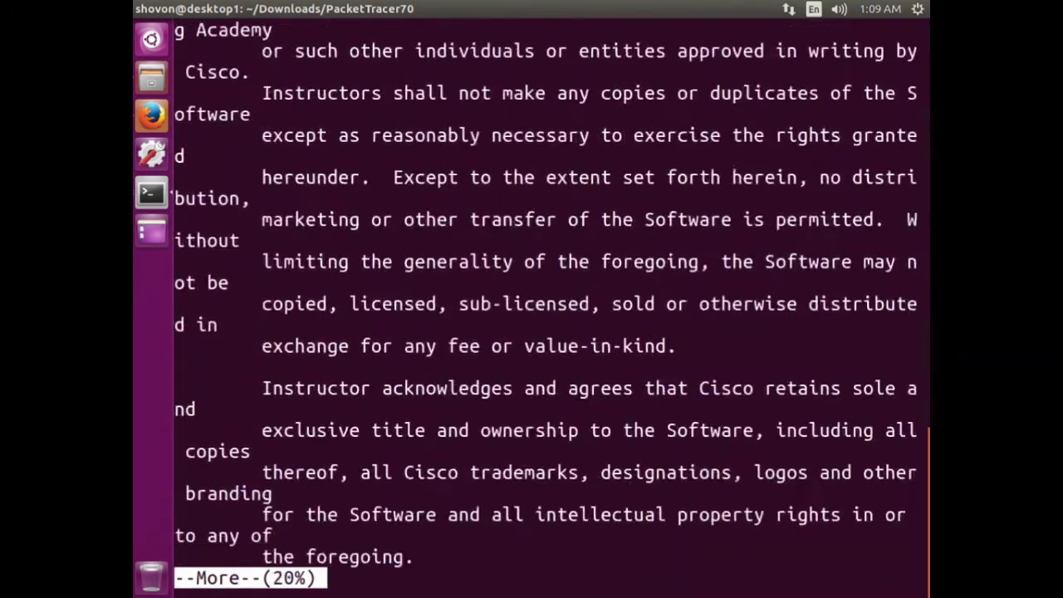
{"action": "key", "text": "Return"}
{"action": "key", "text": "Return"}
{"action": "key", "text": "Return"}
{"action": "key", "text": "Return"}
{"action": "key", "text": "Return"}
{"action": "key", "text": "Return"}
{"action": "key", "text": "Return"}
{"action": "key", "text": "Return"}
{"action": "key", "text": "Return"}
{"action": "key", "text": "Return"}
{"action": "key", "text": "Return"}
{"action": "key", "text": "Return"}
{"action": "key", "text": "Return"}
{"action": "key", "text": "Return"}
{"action": "key", "text": "Return"}
{"action": "key", "text": "Return"}
{"action": "key", "text": "Return"}
{"action": "key", "text": "Return"}
{"action": "key", "text": "Return"}
{"action": "key", "text": "Return"}
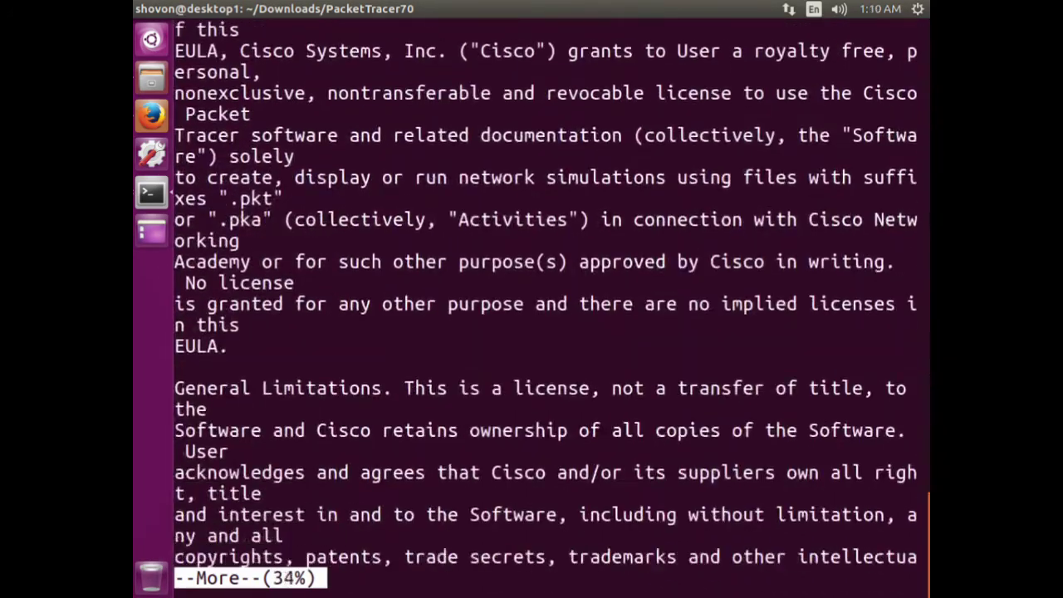
{"action": "key", "text": "Return"}
{"action": "key", "text": "Return"}
{"action": "key", "text": "Return"}
{"action": "key", "text": "Return"}
{"action": "key", "text": "Return"}
{"action": "key", "text": "Return"}
{"action": "key", "text": "Return"}
{"action": "key", "text": "Return"}
{"action": "key", "text": "Return"}
{"action": "key", "text": "Return"}
{"action": "key", "text": "Return"}
{"action": "key", "text": "Return"}
{"action": "key", "text": "Return"}
{"action": "key", "text": "Return"}
{"action": "key", "text": "Return"}
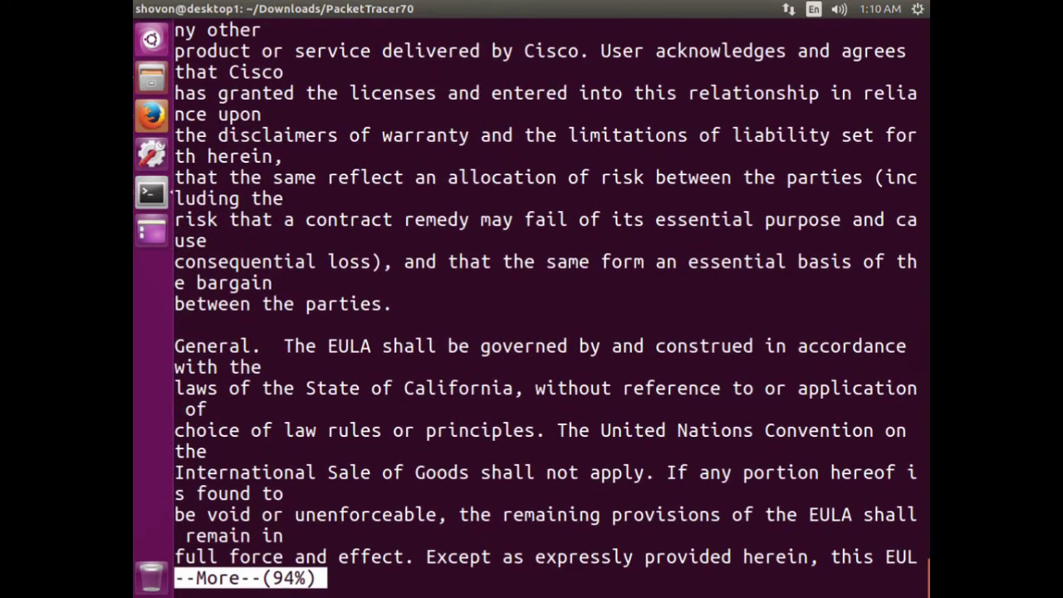
{"action": "key", "text": "Return"}
{"action": "key", "text": "Return"}
{"action": "key", "text": "Return"}
{"action": "key", "text": "Return"}
{"action": "key", "text": "Return"}
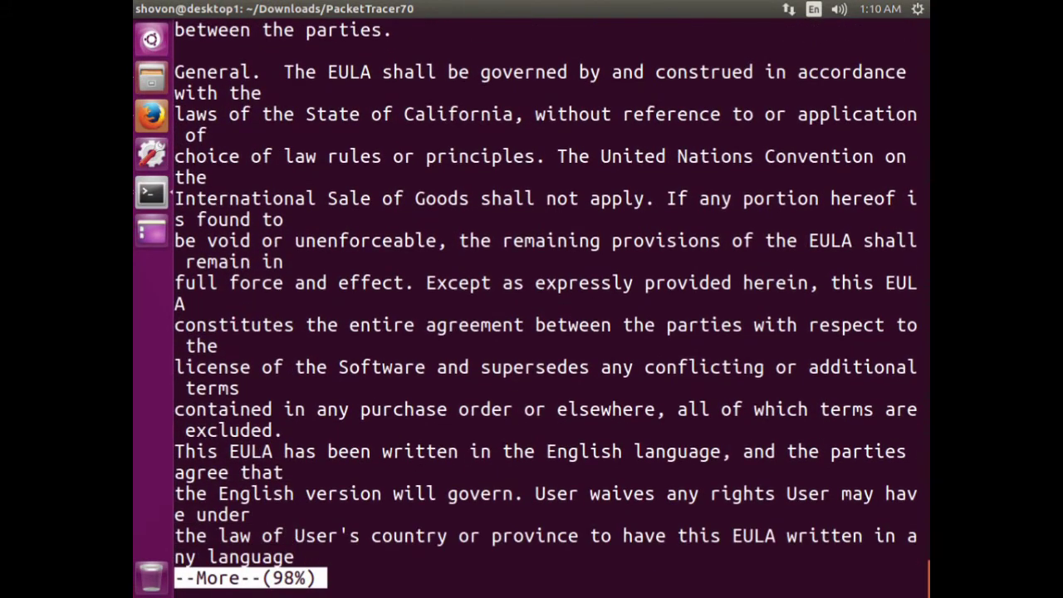
{"action": "key", "text": "Return"}
{"action": "key", "text": "Return"}
{"action": "key", "text": "Return"}
{"action": "key", "text": "Return"}
{"action": "key", "text": "Return"}
{"action": "key", "text": "Return"}
{"action": "key", "text": "Return"}
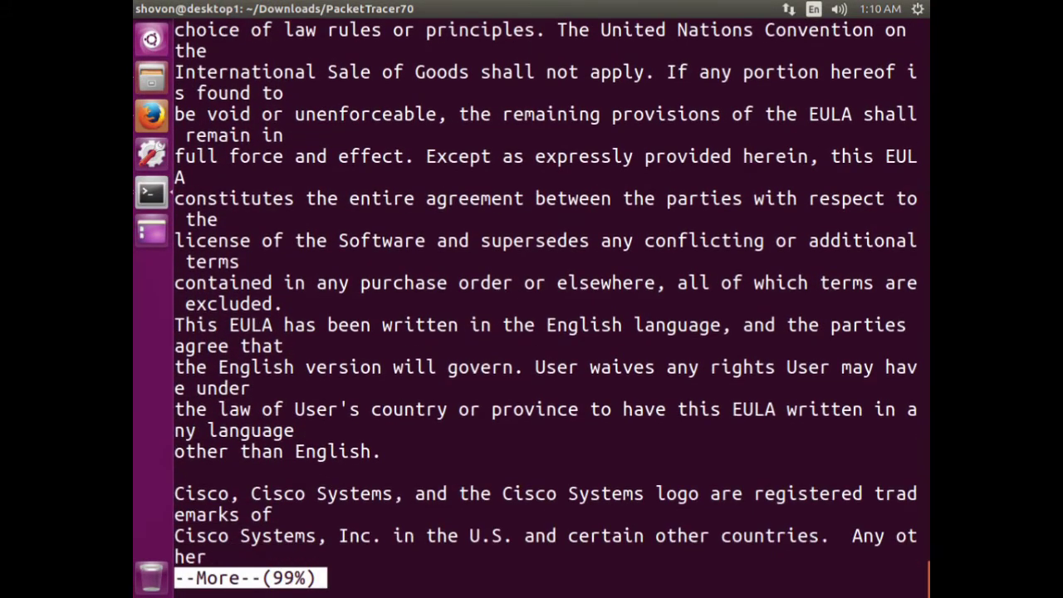
{"action": "key", "text": "Return"}
{"action": "key", "text": "Return"}
{"action": "key", "text": "Return"}
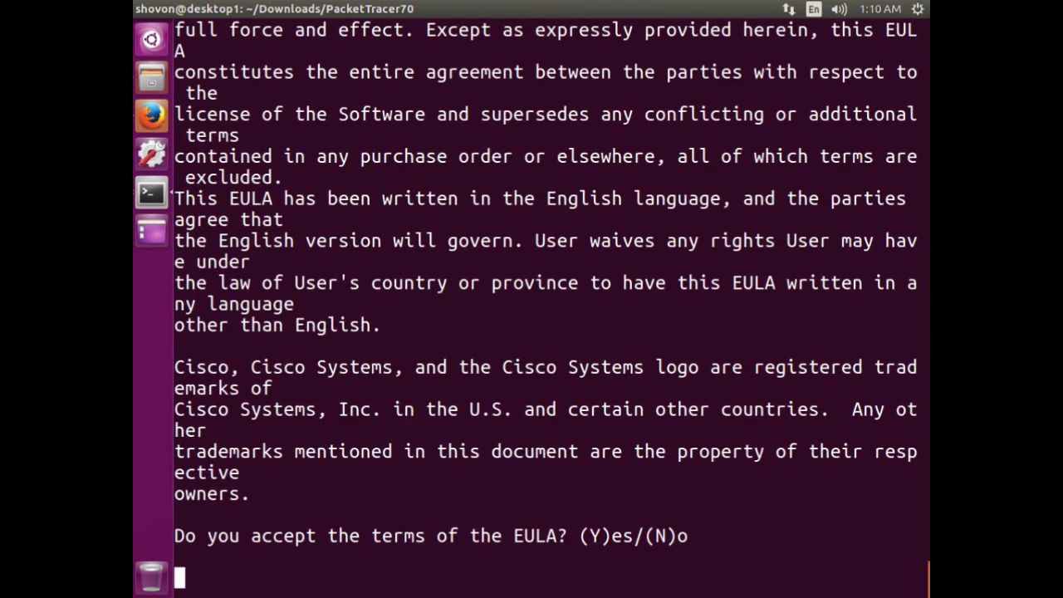
Accept the Packet Tracer licence agreement by answering Y.
{"action": "left_click_drag", "start_coordinate": [200, 536], "coordinate": [704, 533]}
{"action": "left_click", "coordinate": [711, 539]}
{"action": "type", "text": "Y"}
{"action": "key", "text": "Return"}
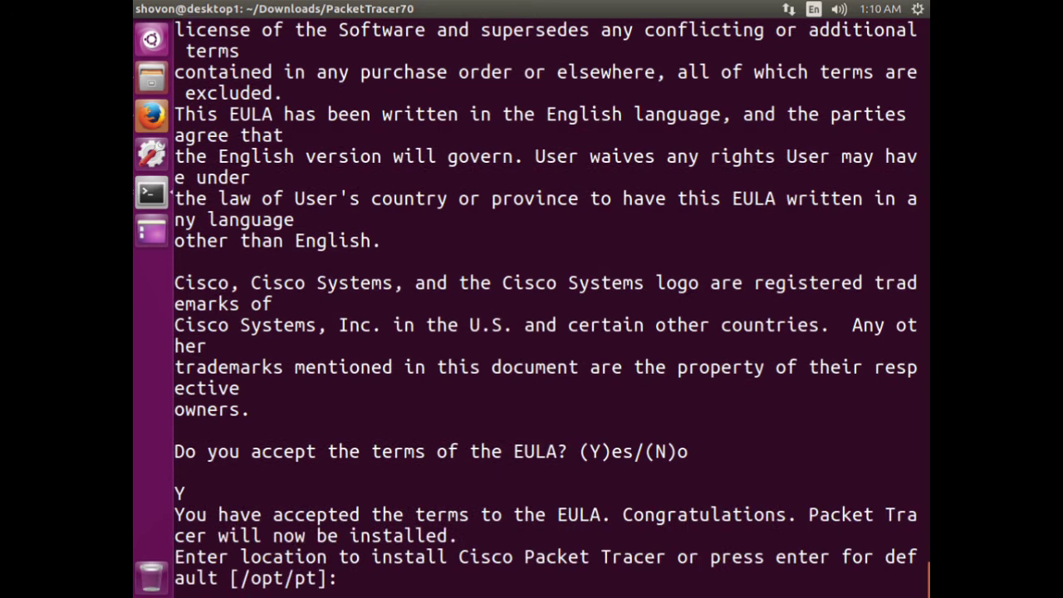
Keep the default /opt/pt installation directory.
{"action": "left_click_drag", "start_coordinate": [220, 559], "coordinate": [426, 536]}
{"action": "left_click", "coordinate": [249, 578]}
{"action": "left_click_drag", "start_coordinate": [230, 577], "coordinate": [325, 577]}
{"action": "left_click", "coordinate": [382, 577]}
{"action": "key", "text": "Return"}
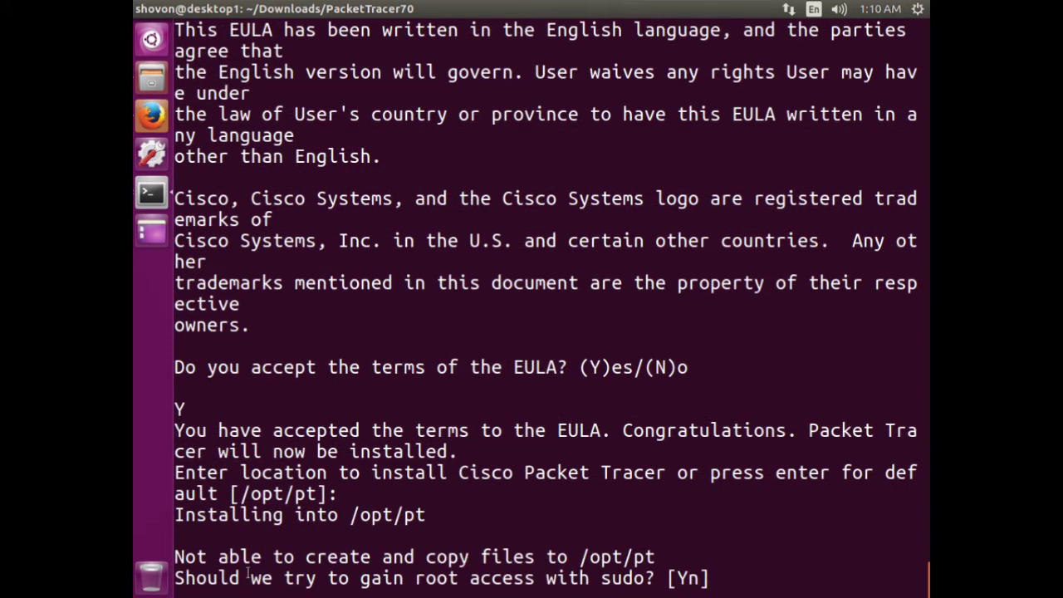
{"action": "left_click_drag", "start_coordinate": [249, 558], "coordinate": [170, 579]}
{"action": "left_click", "coordinate": [664, 558]}
{"action": "left_click", "coordinate": [321, 579]}
{"action": "left_click_drag", "start_coordinate": [436, 577], "coordinate": [615, 577]}
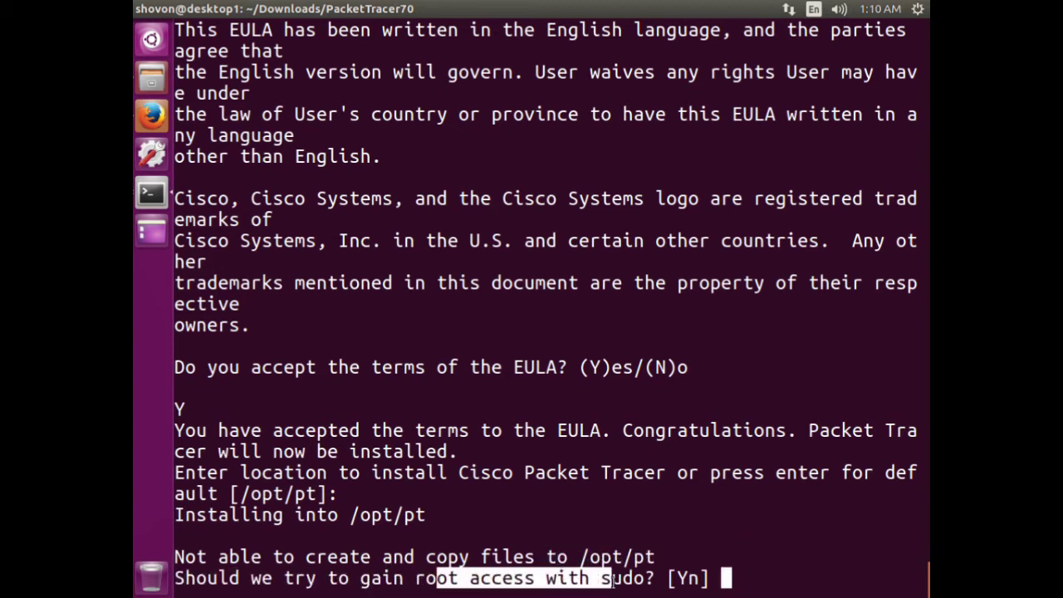
{"action": "left_click", "coordinate": [756, 535]}
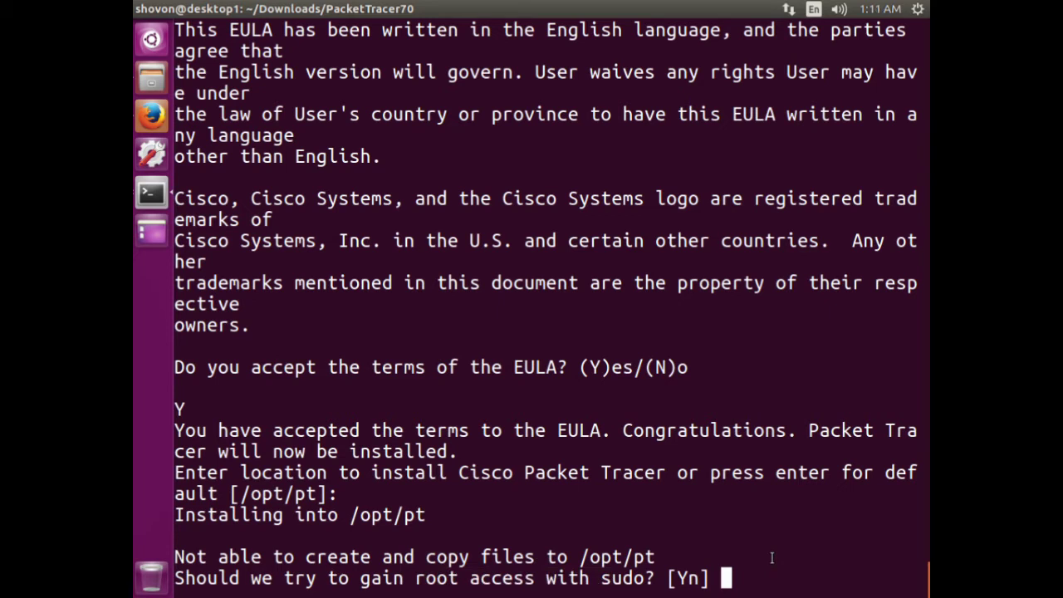
Answer Y to gain sudo root access and enter the sudo password so files copy to /opt/pt.
{"action": "type", "text": "Y"}
{"action": "key", "text": "Return"}
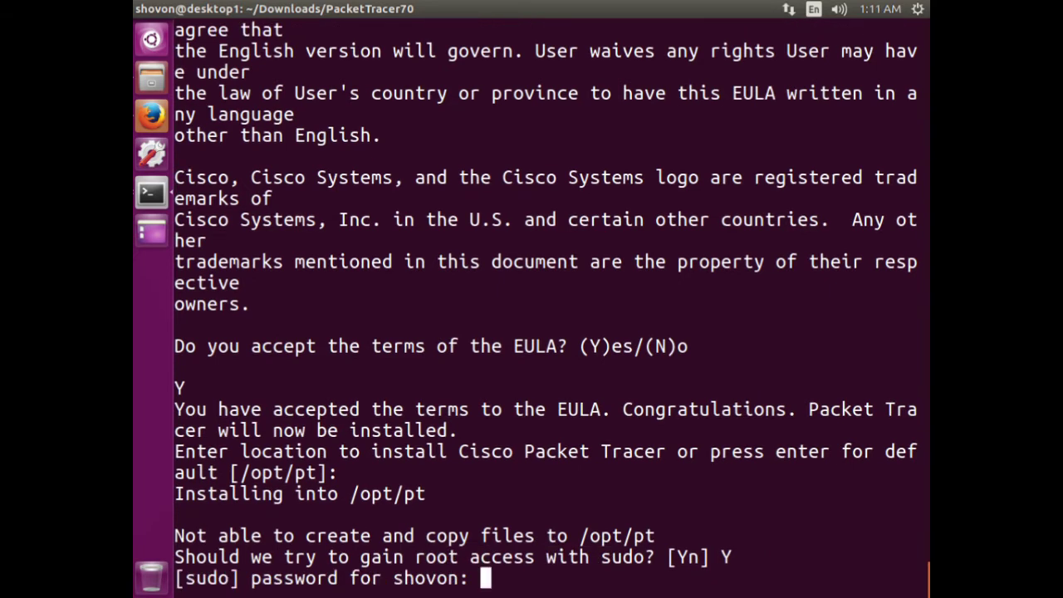
{"action": "key", "text": "Return"}
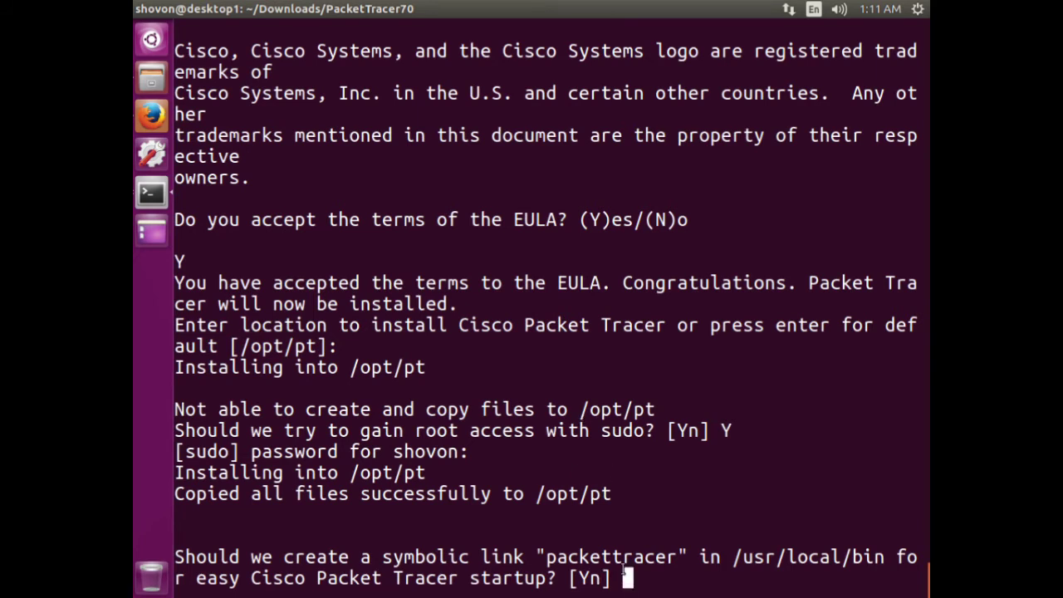
Confirm the packettracer symbolic link in /usr/local/bin, then close the installer terminal.
{"action": "left_click_drag", "start_coordinate": [575, 550], "coordinate": [544, 553]}
{"action": "left_click", "coordinate": [681, 557]}
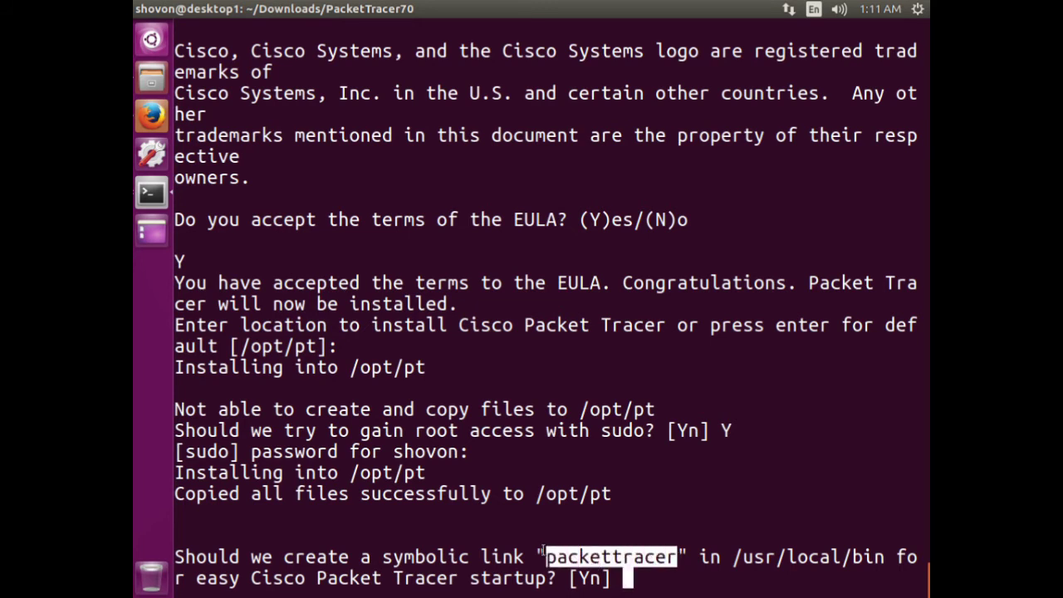
{"action": "left_click", "coordinate": [532, 555]}
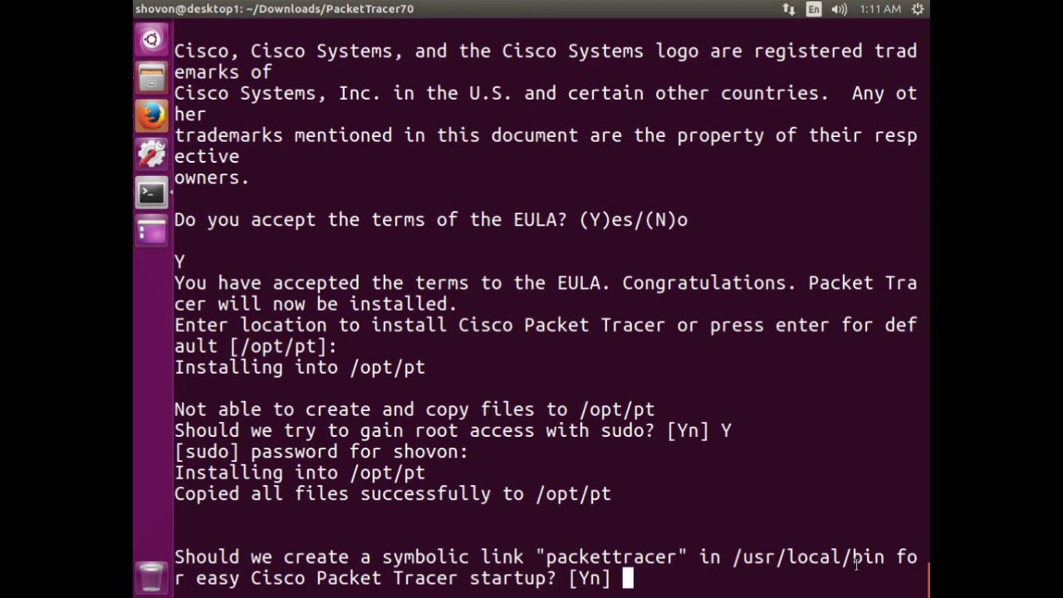
{"action": "type", "text": "Y"}
{"action": "key", "text": "Return"}
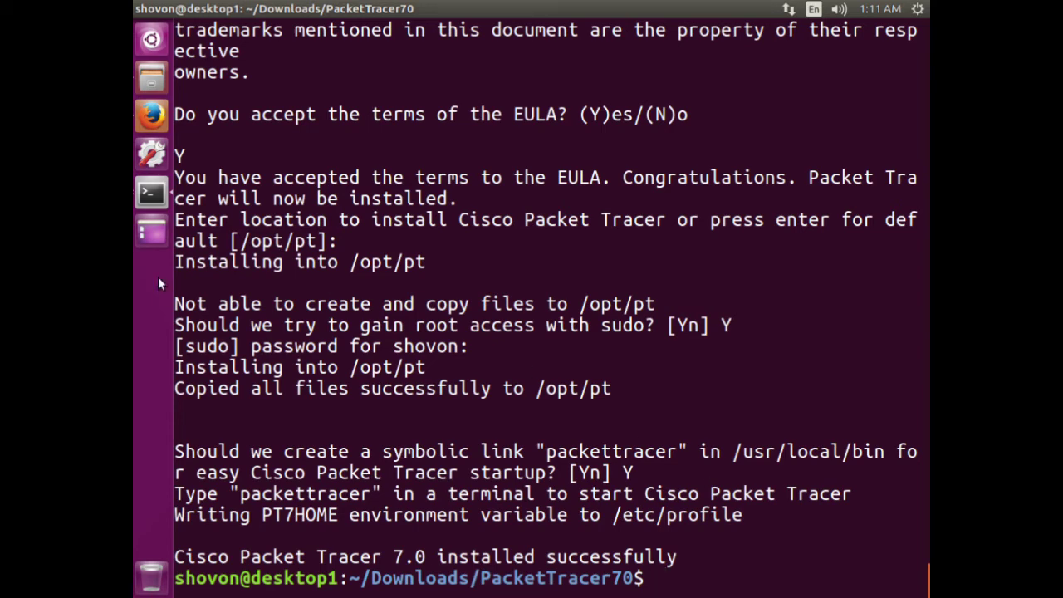
{"action": "key", "text": "ctrl+super+d"}
{"action": "right_click", "coordinate": [279, 303]}
Open a new terminal and run packettracer to launch Packet Tracer 7.0.
{"action": "left_click", "coordinate": [327, 351]}
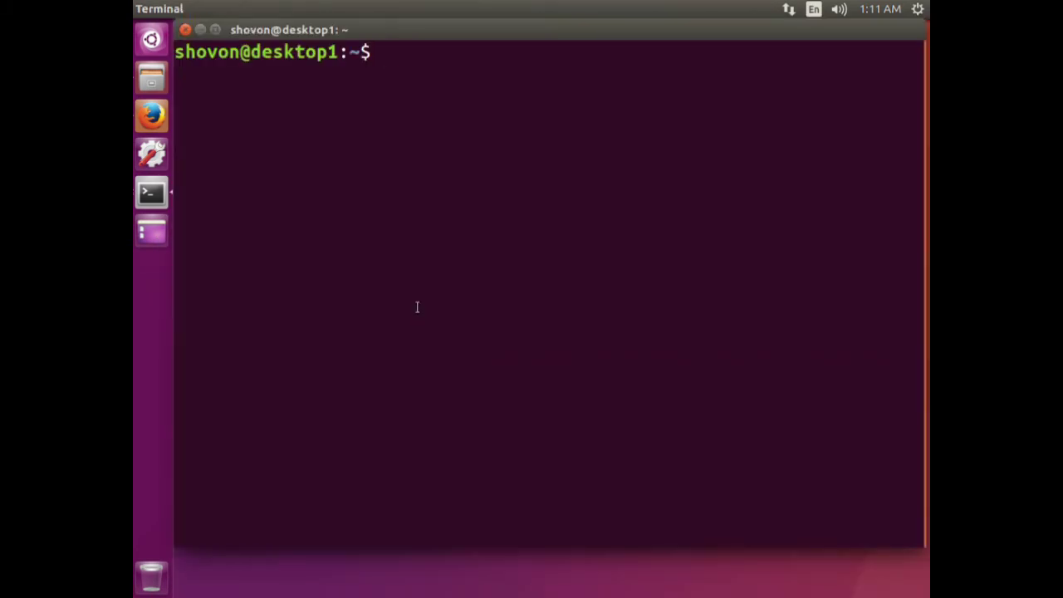
{"action": "type", "text": "packettracer"}
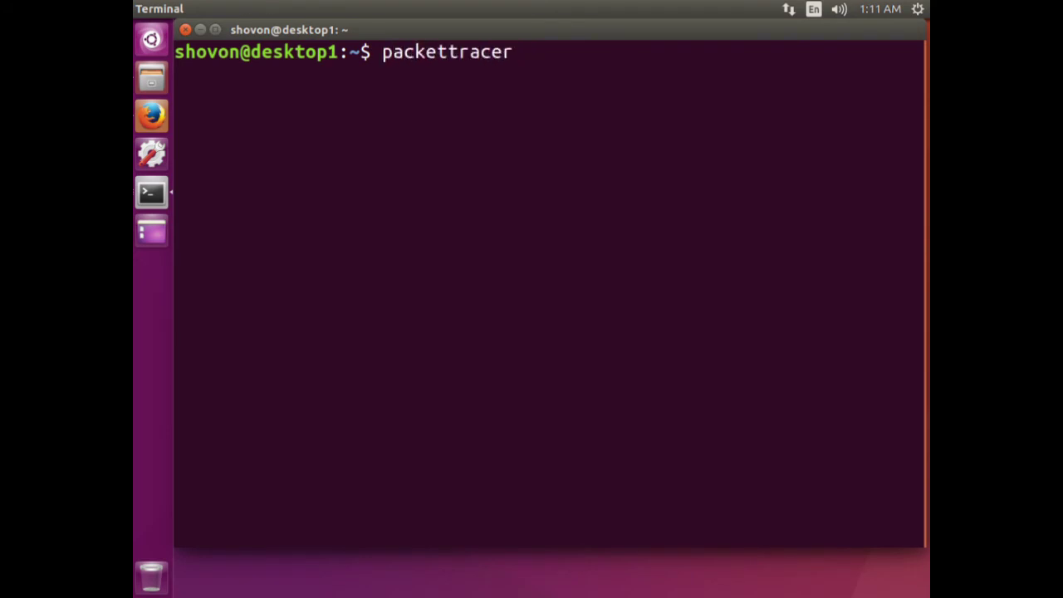
{"action": "key", "text": "Return"}
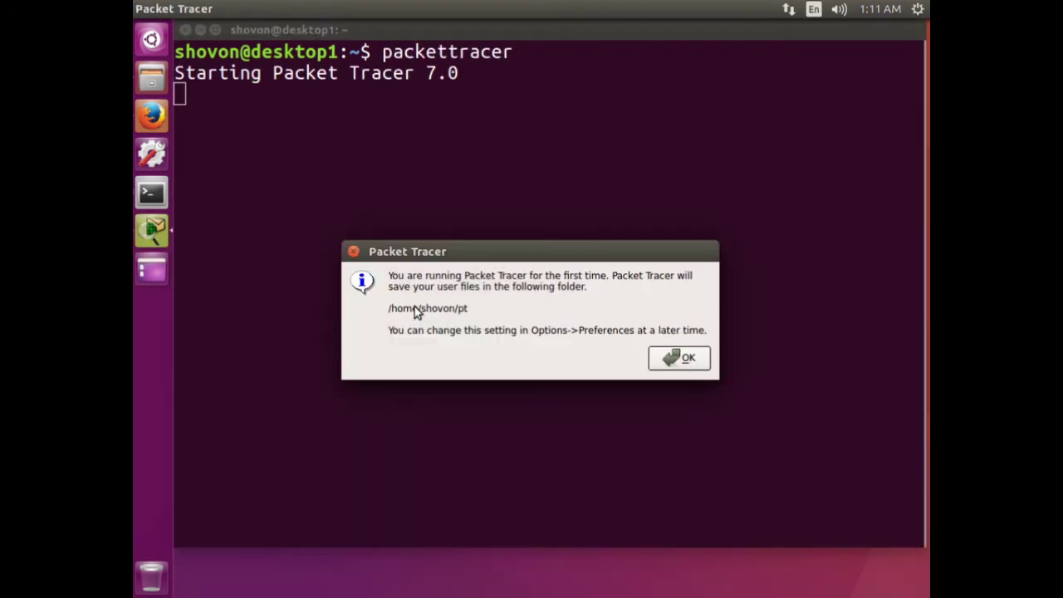
Dismiss the first-run notice about user files saved in /home/<user>/pt with OK.
{"action": "left_click", "coordinate": [676, 359]}
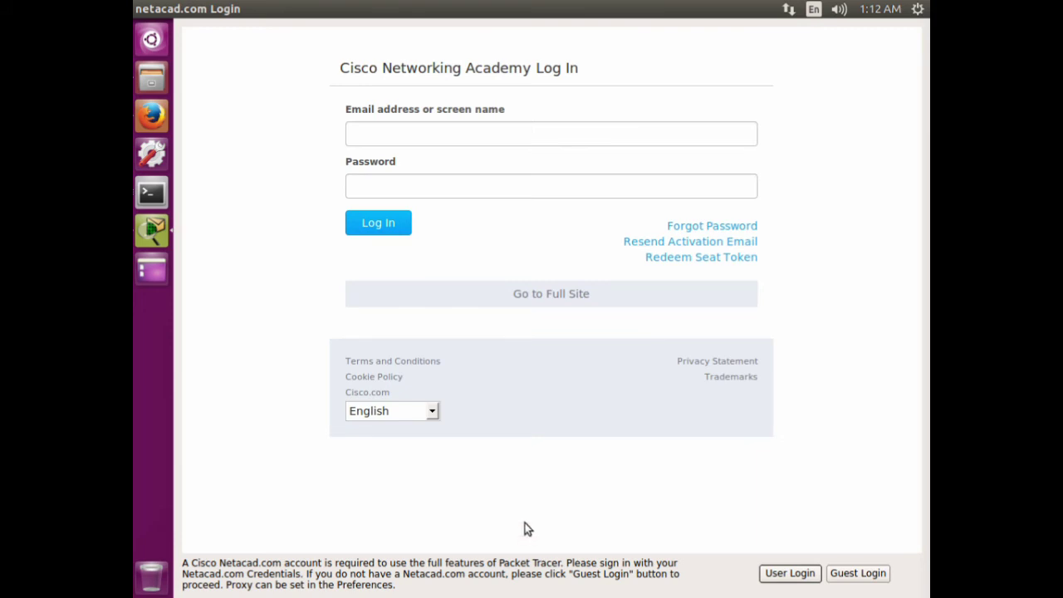
Log in with the NetAcad account e-mail and password, then maximize the Packet Tracer window.
{"action": "left_click", "coordinate": [384, 125]}
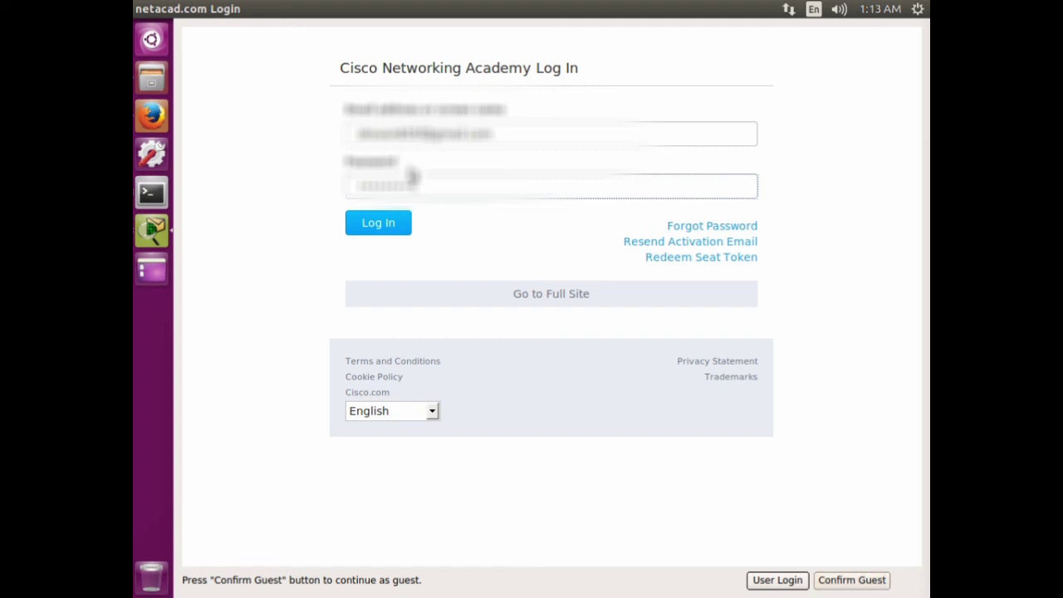
{"action": "left_click", "coordinate": [398, 234]}
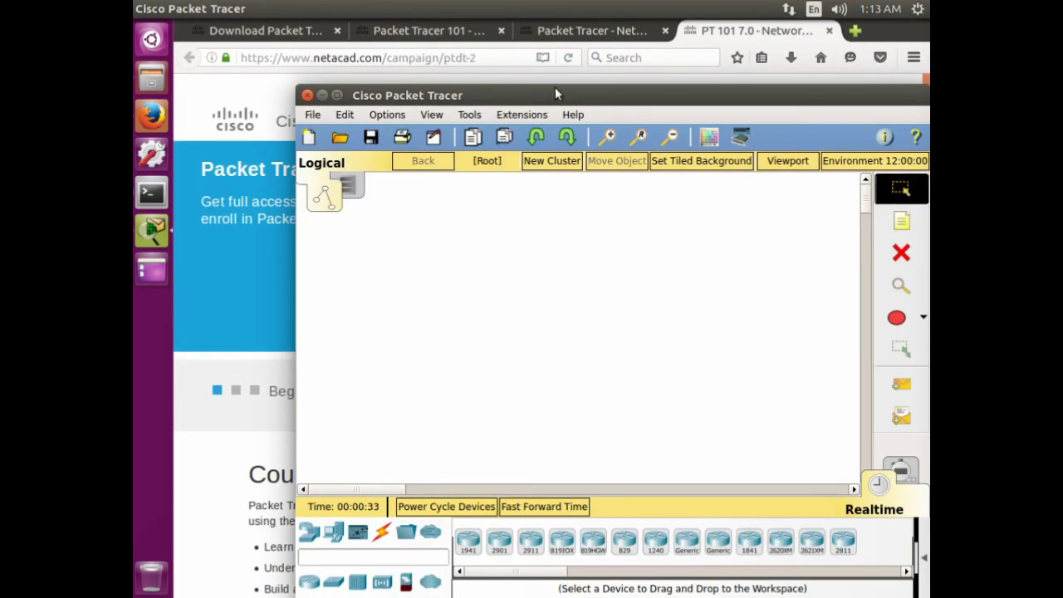
{"action": "double_click", "coordinate": [555, 94]}
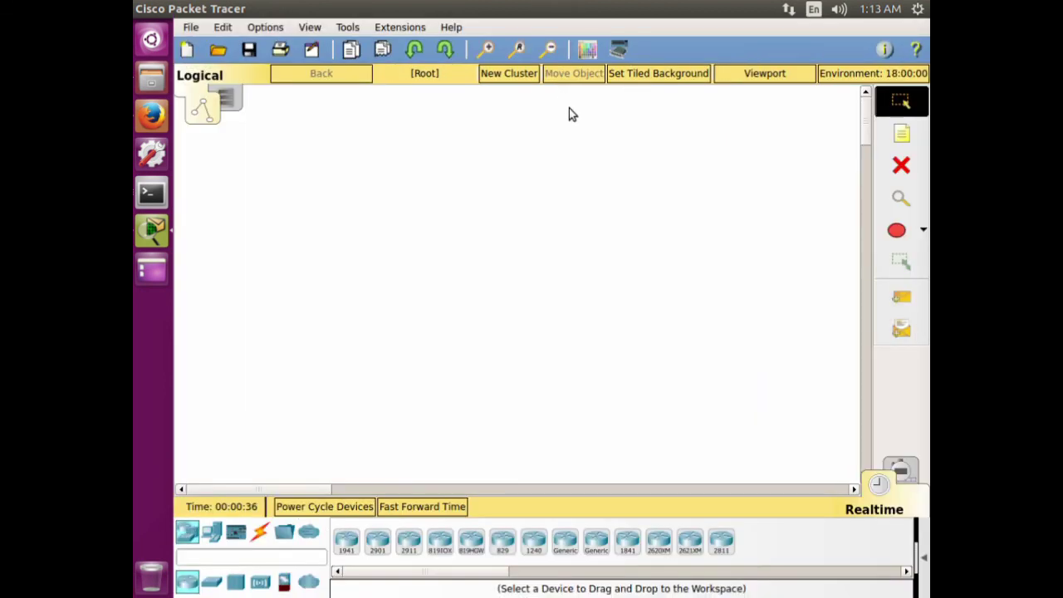